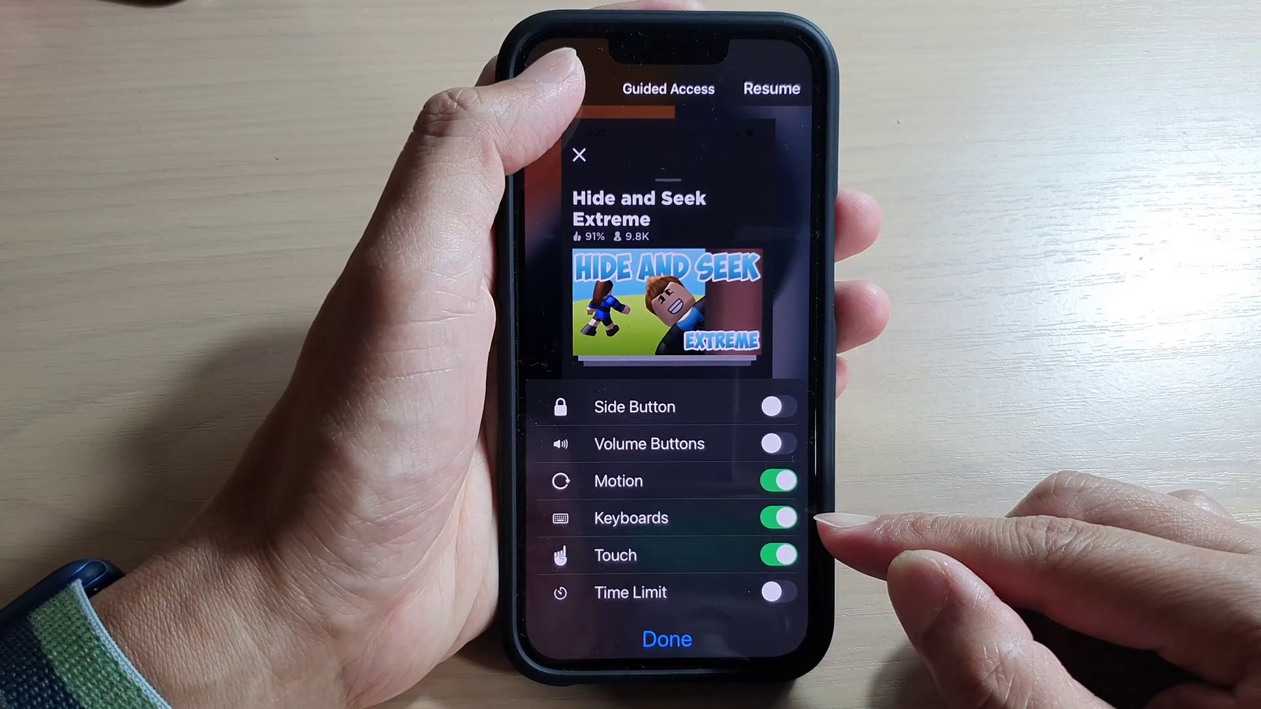
# End the Guided Access session in Roblox and return to the last home screen page.
pyautogui.click(541, 88)
pyautogui.click(549, 89)
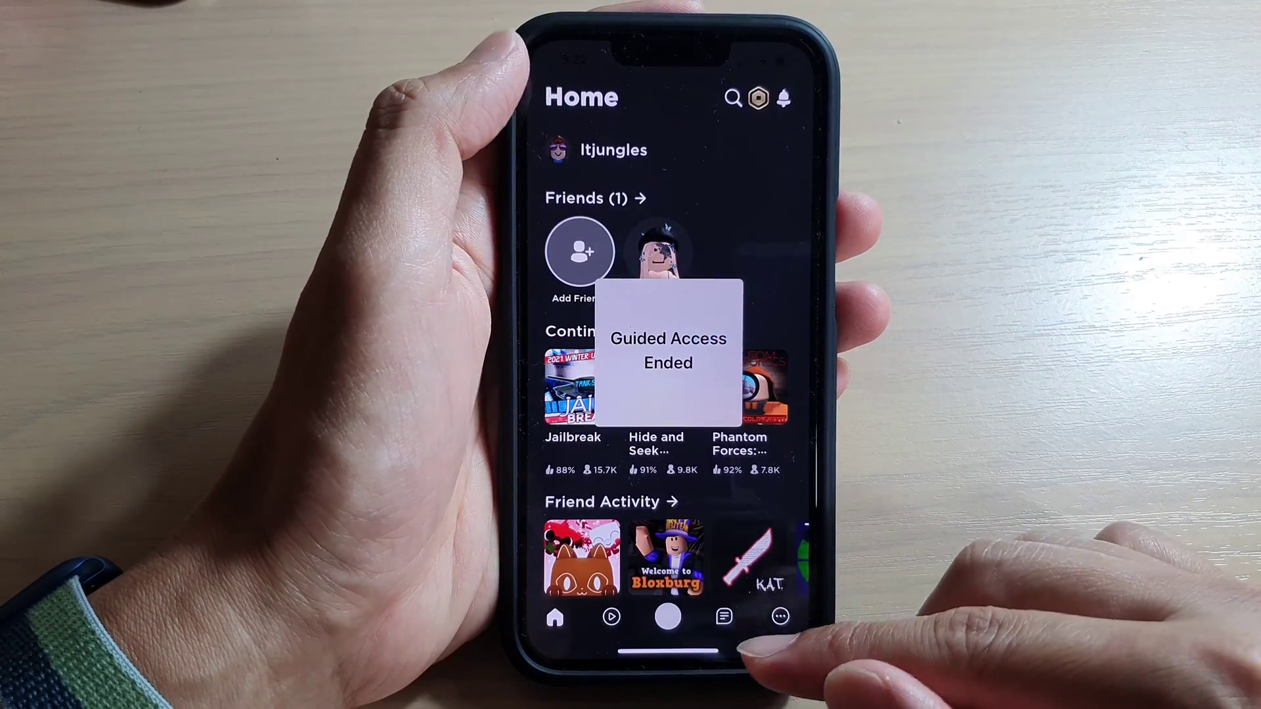
pyautogui.moveTo(768, 650); pyautogui.dragTo(847, 415)
pyautogui.moveTo(631, 394); pyautogui.dragTo(808, 394)
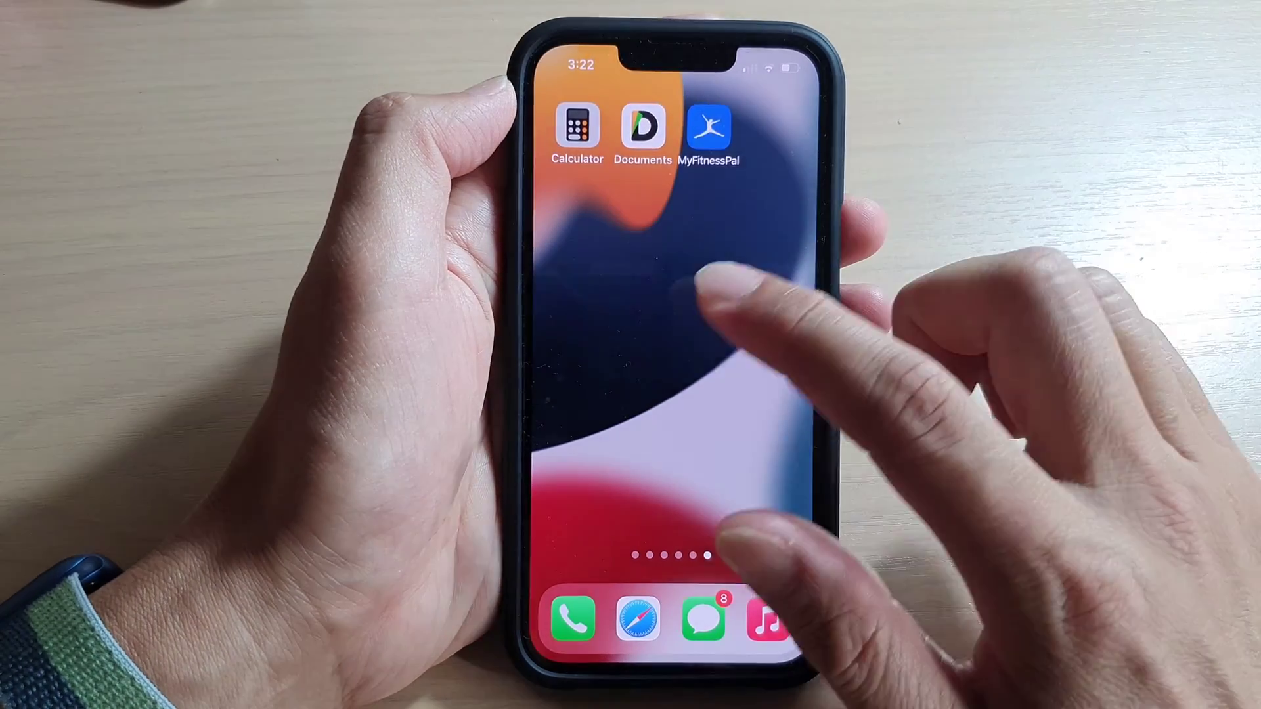
# Confirm Guided Access is on under Settings > Accessibility > Guided Access, then return home.
pyautogui.moveTo(631, 295); pyautogui.dragTo(808, 296)
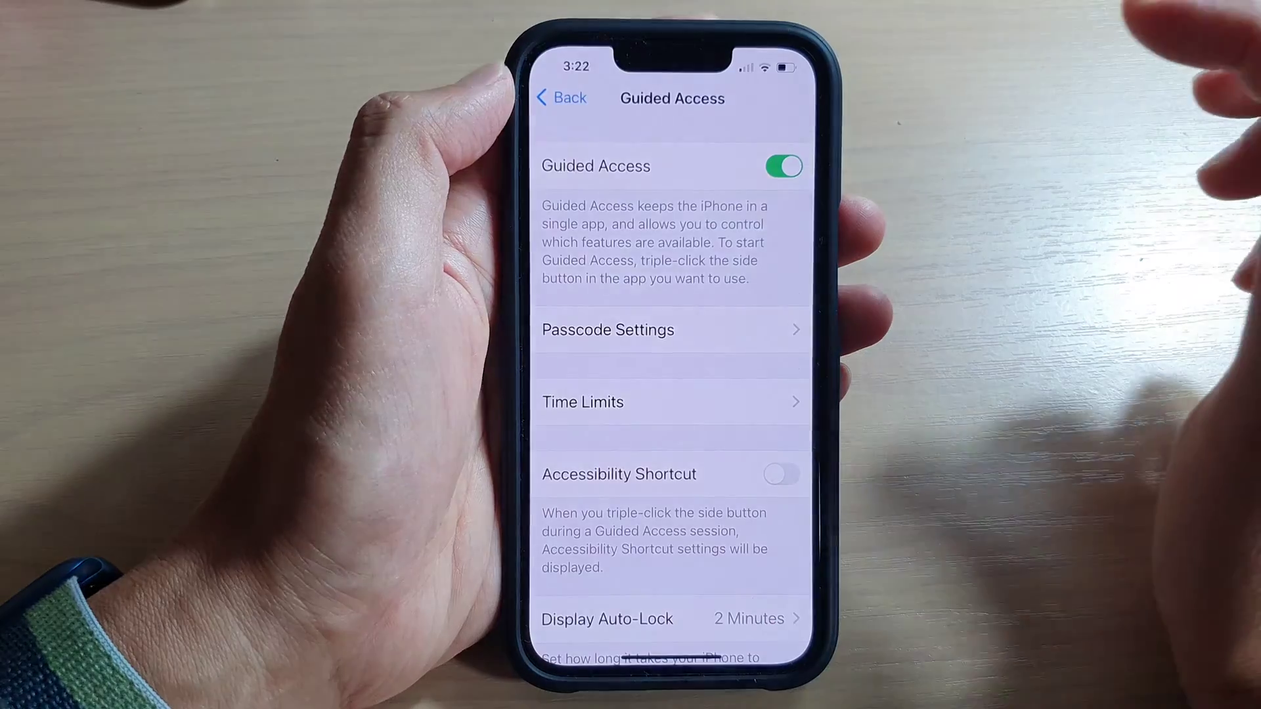
pyautogui.click(562, 97)
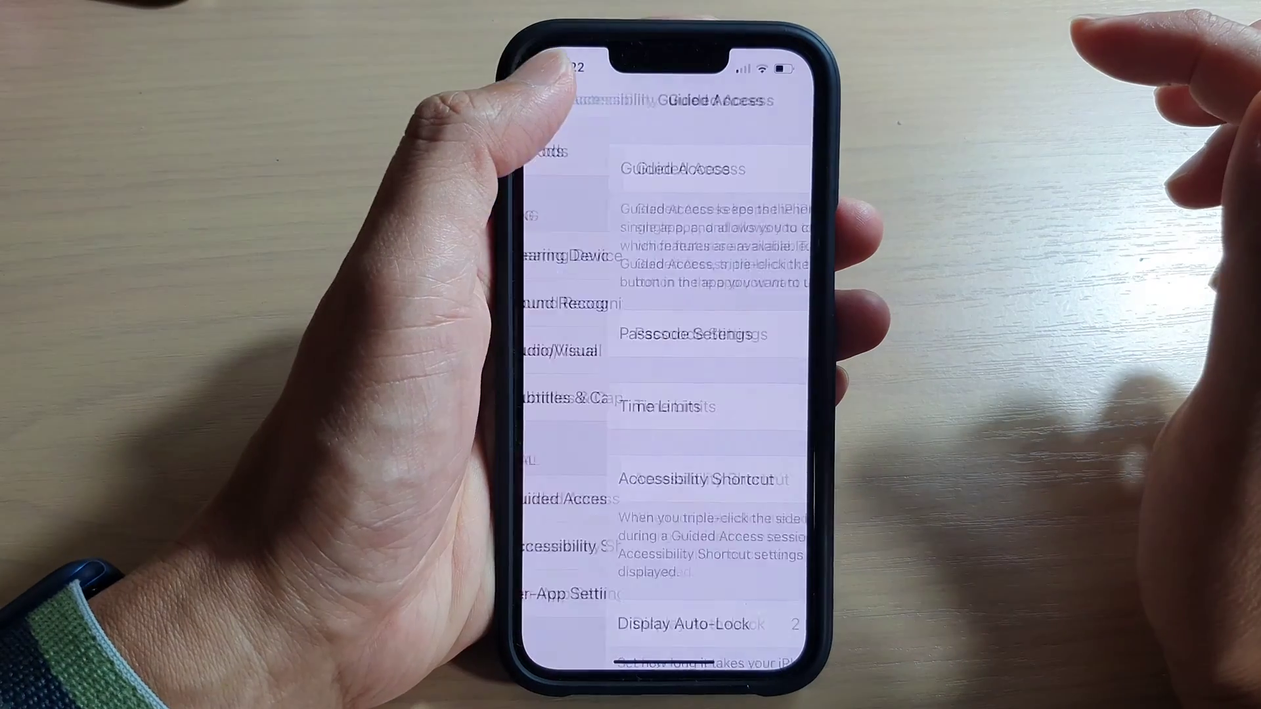
pyautogui.click(562, 97)
pyautogui.scroll(10, 666, 394)
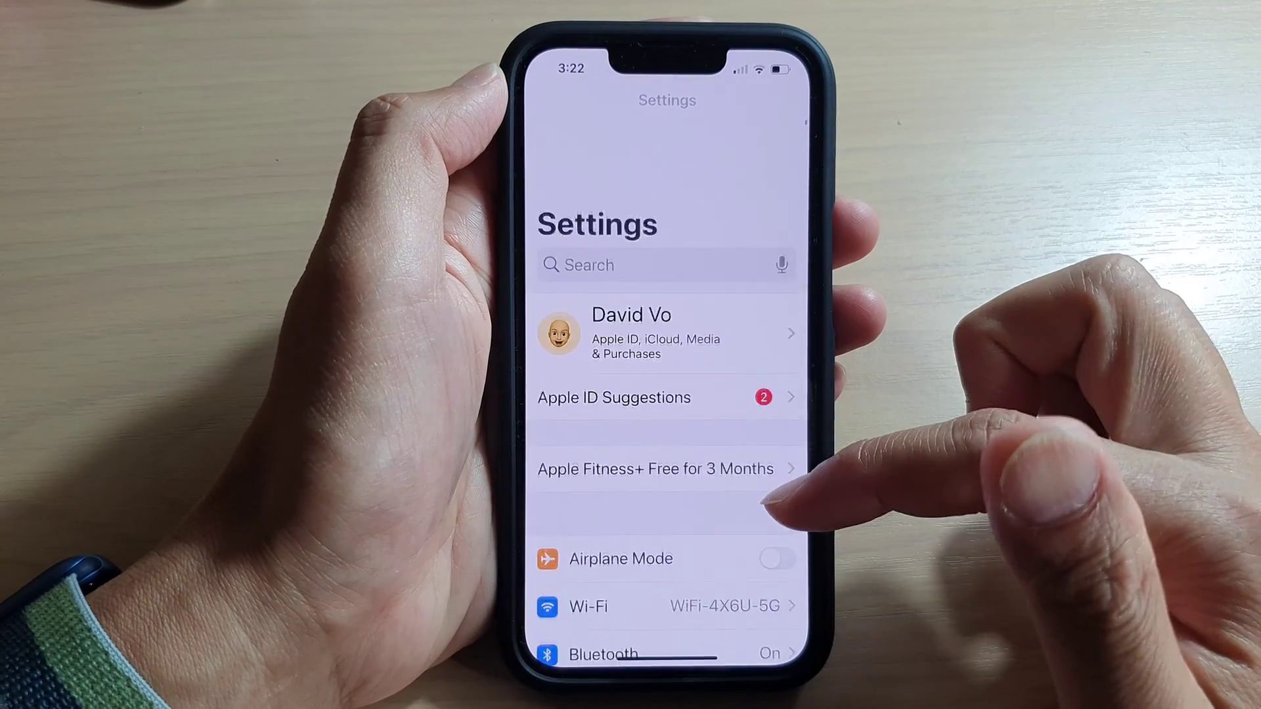
pyautogui.scroll(-5, 666, 394)
pyautogui.scroll(-3, 689, 395)
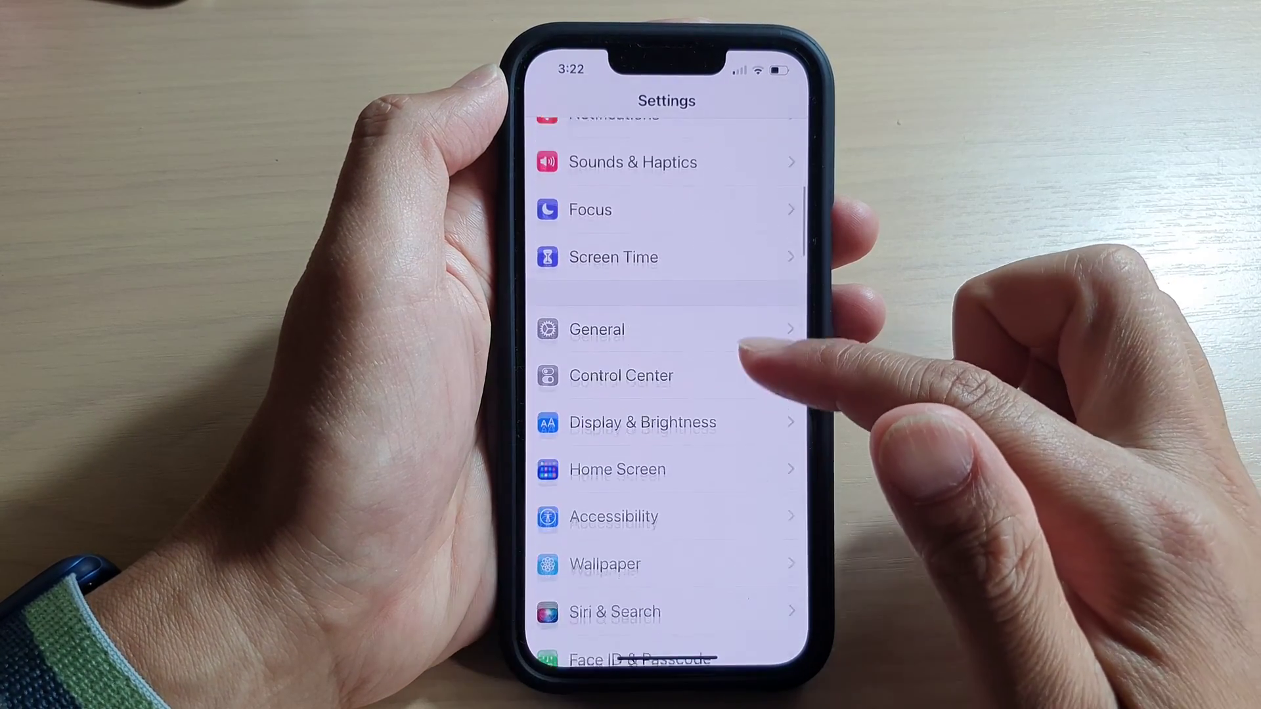
pyautogui.click(690, 450)
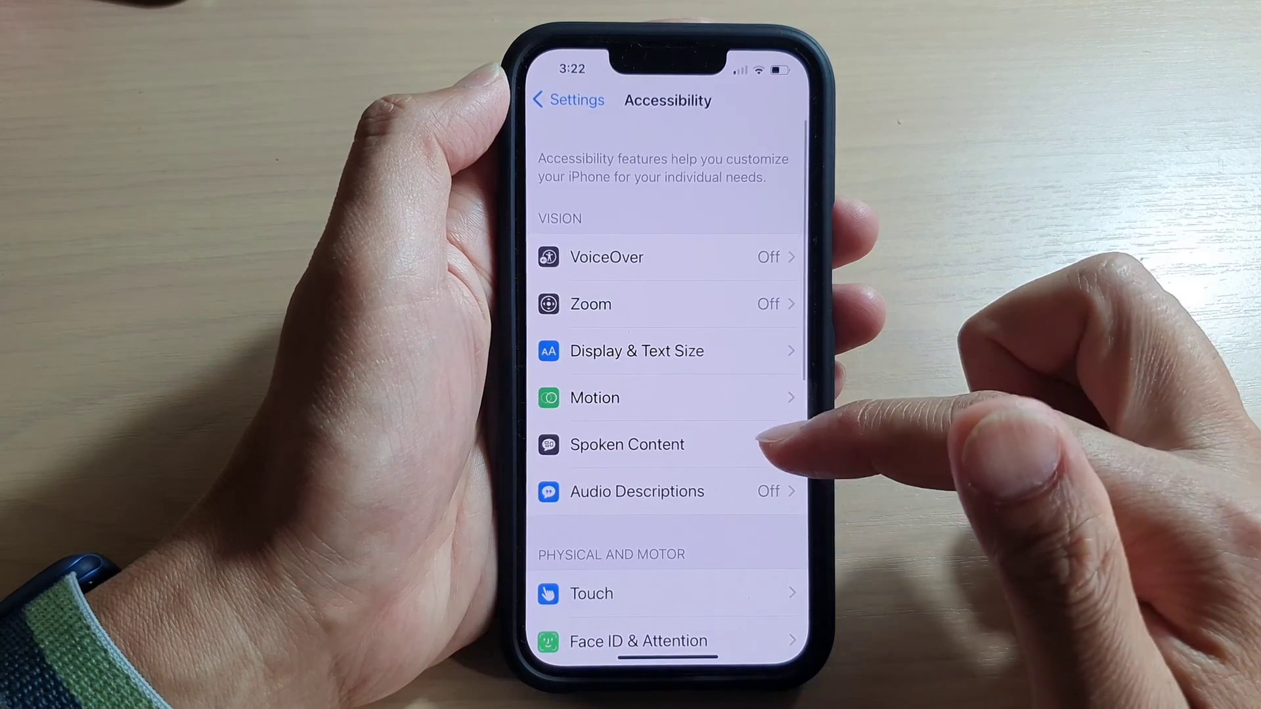
pyautogui.scroll(-4, 741, 488)
pyautogui.scroll(-4, 671, 394)
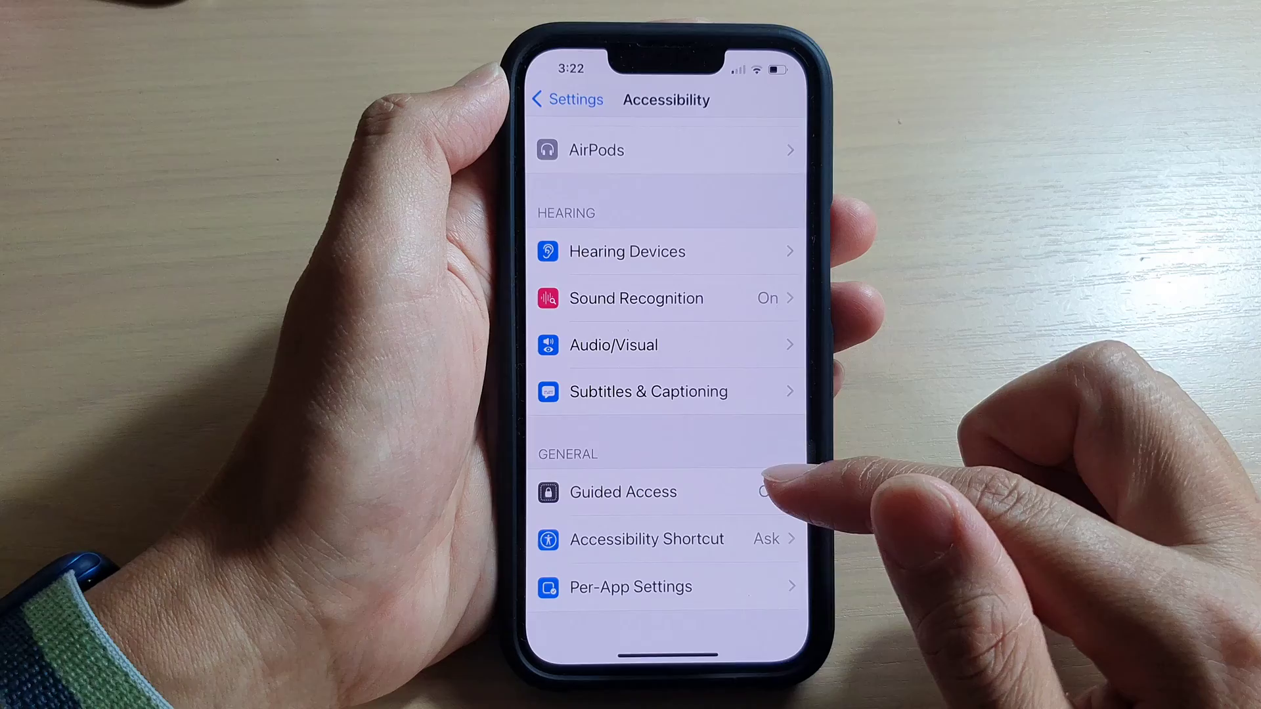
pyautogui.click(741, 489)
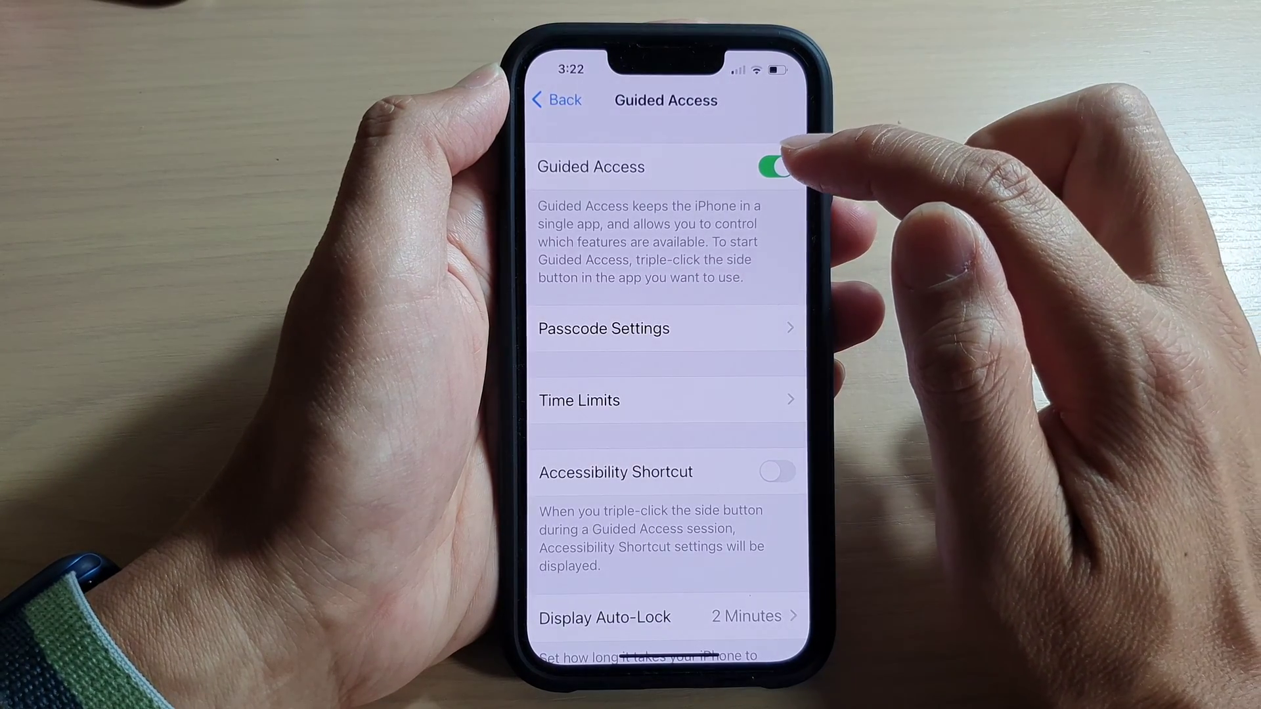
pyautogui.click(777, 166)
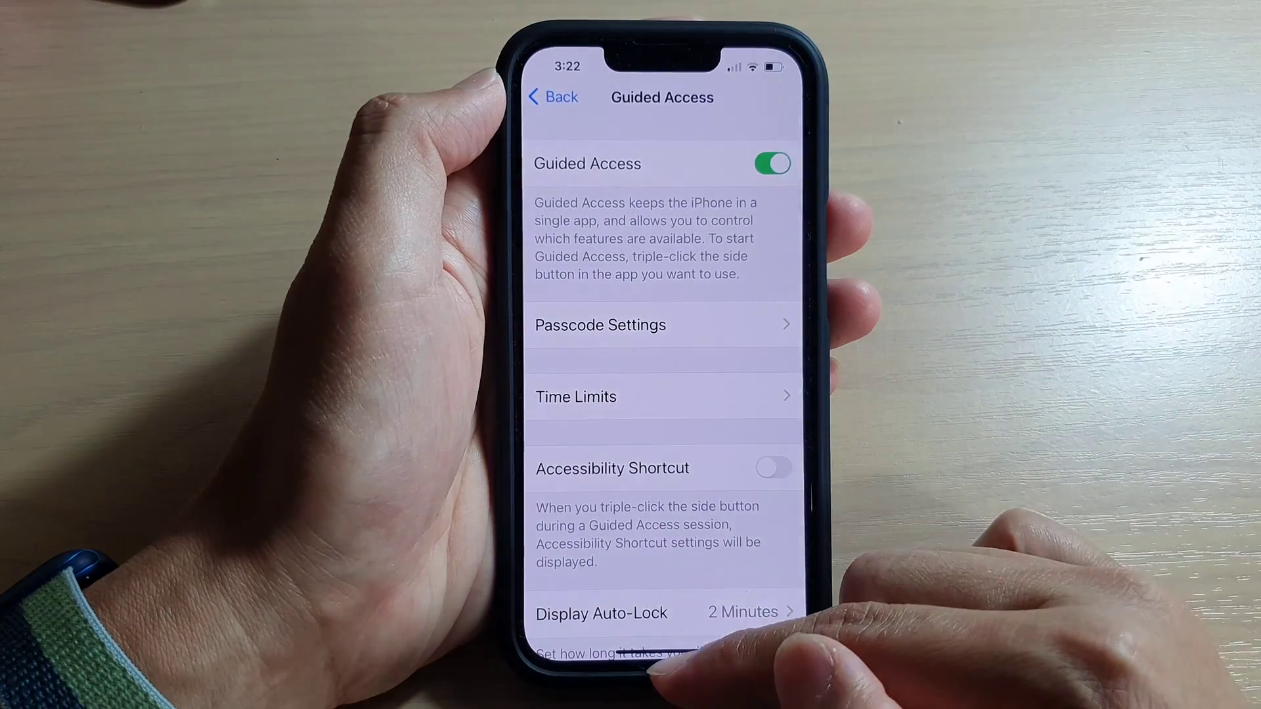
pyautogui.moveTo(665, 654); pyautogui.dragTo(665, 444)
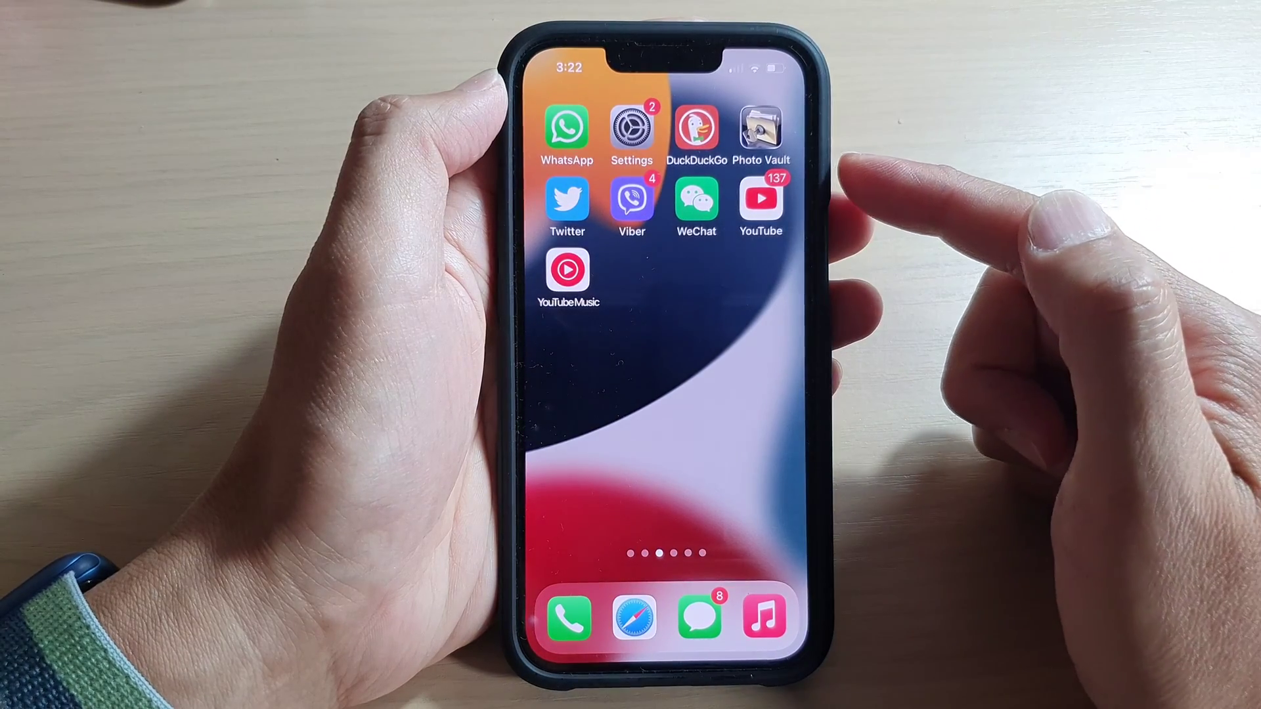
# Swipe left four times across the home screen pages to reach the App Library.
pyautogui.moveTo(788, 227); pyautogui.dragTo(632, 238)
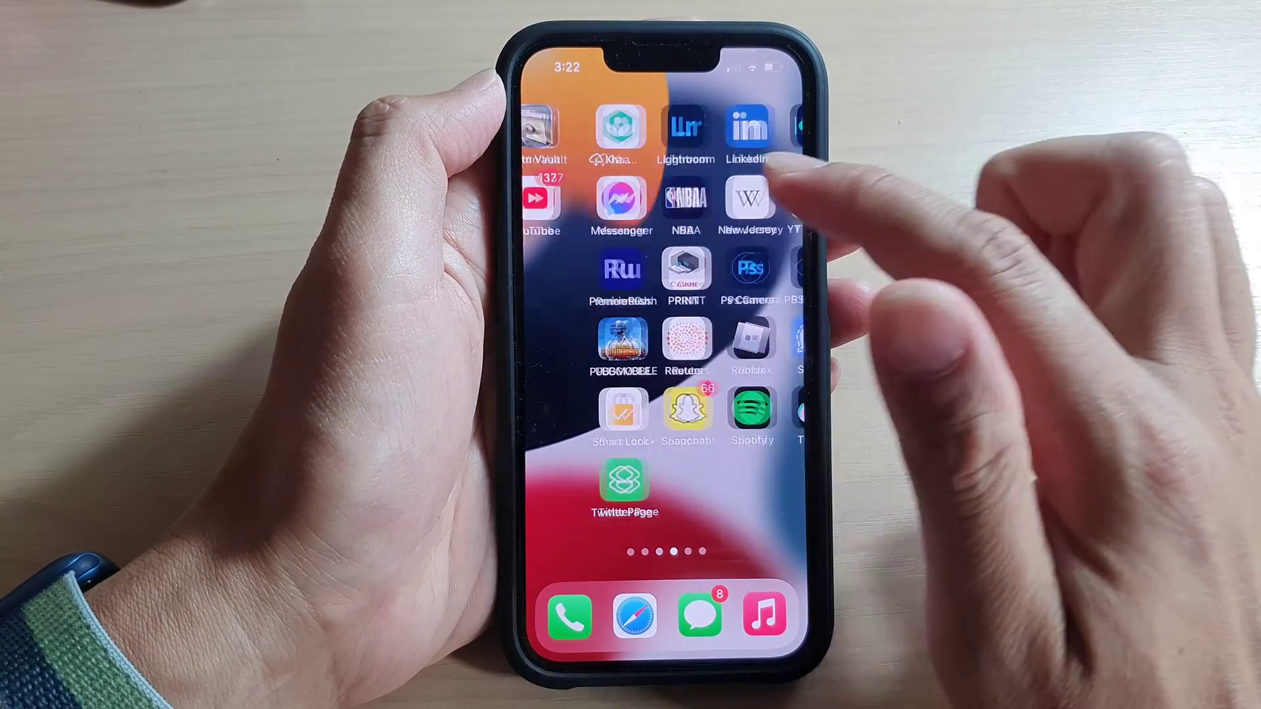
pyautogui.moveTo(788, 227); pyautogui.dragTo(631, 238)
pyautogui.moveTo(778, 226); pyautogui.dragTo(630, 236)
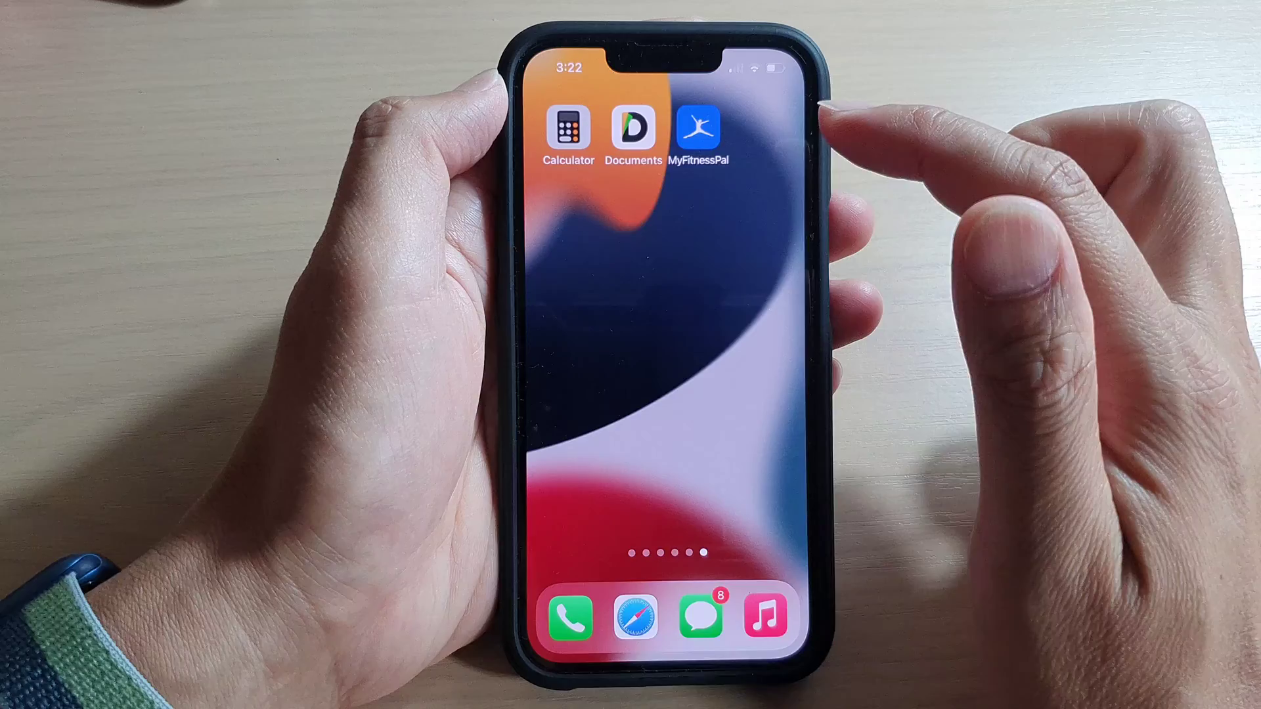
pyautogui.moveTo(789, 184); pyautogui.dragTo(641, 188)
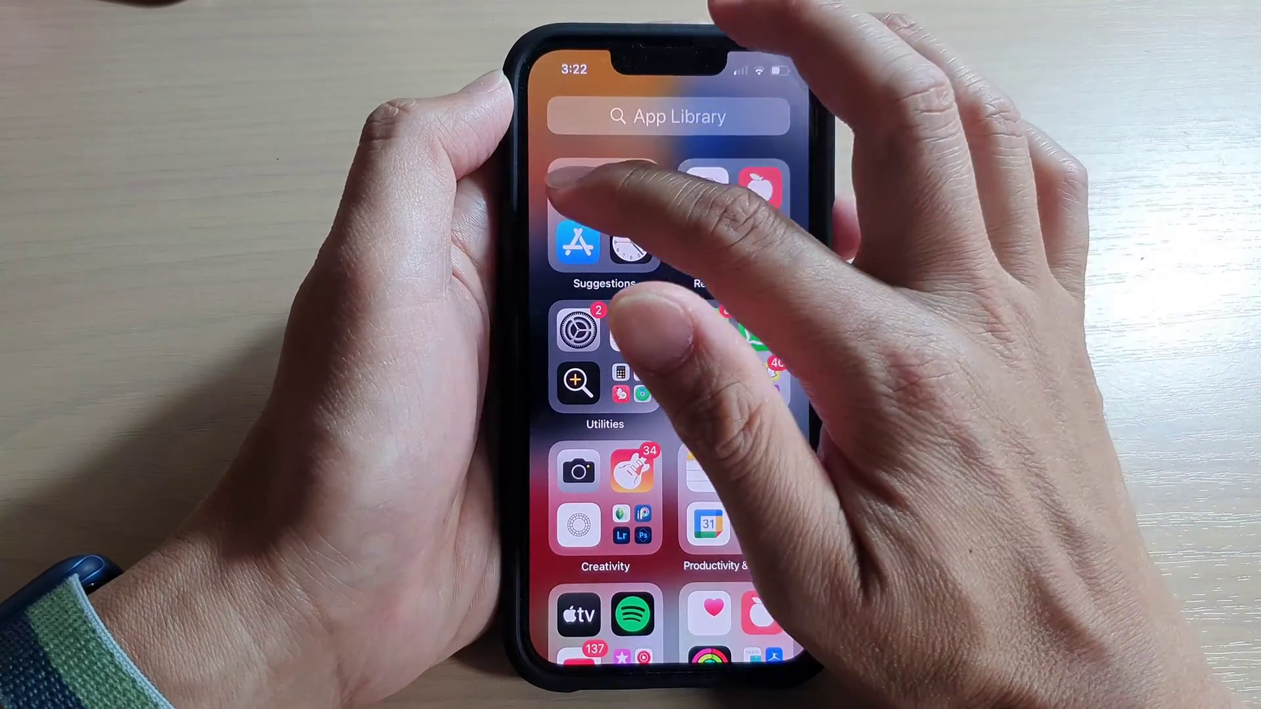
# Launch Roblox from the App Library.
pyautogui.click(575, 188)
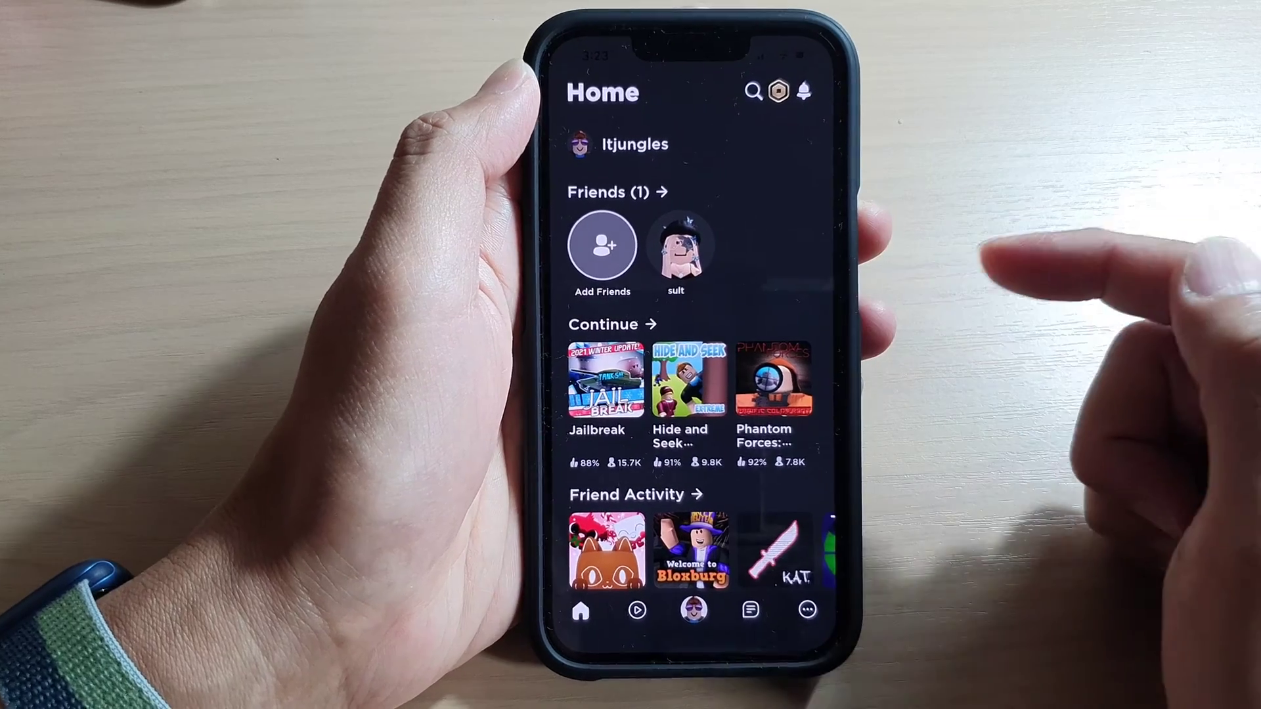
# Resume Guided Access on Roblox Home with the passcode, leaving Keyboards disallowed.
pyautogui.tripleClick(854, 246)
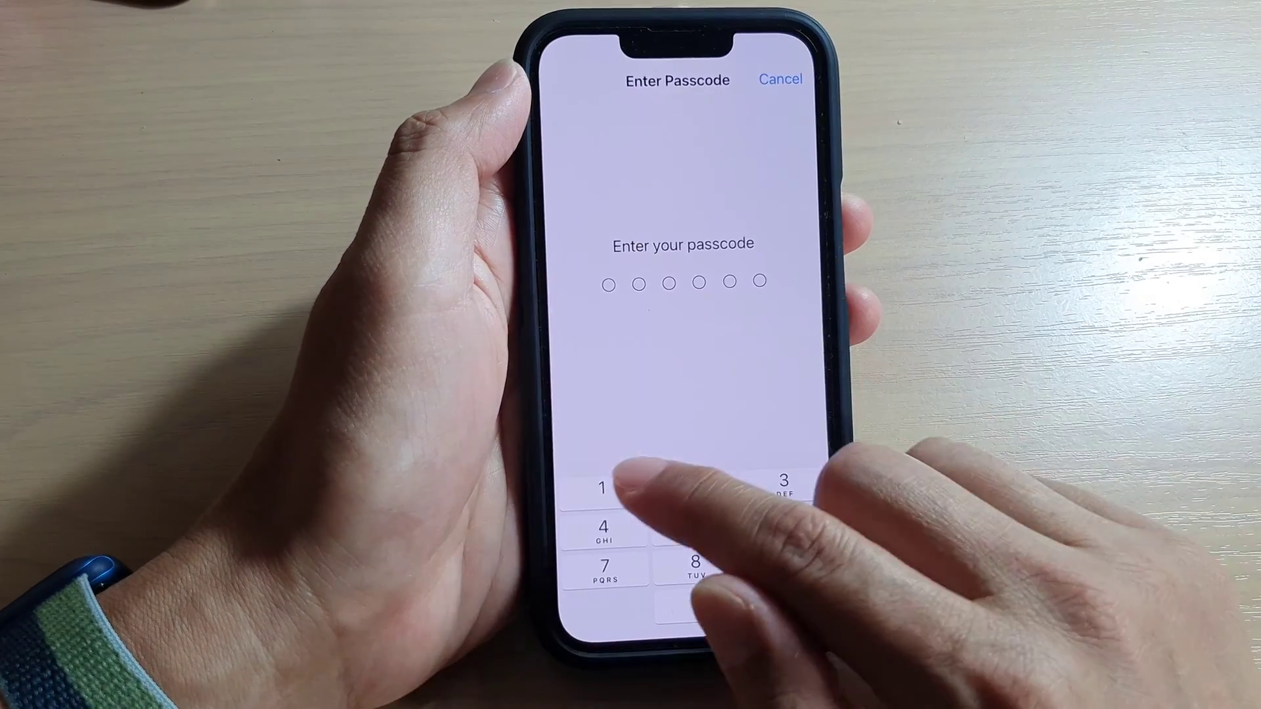
pyautogui.click(778, 518)
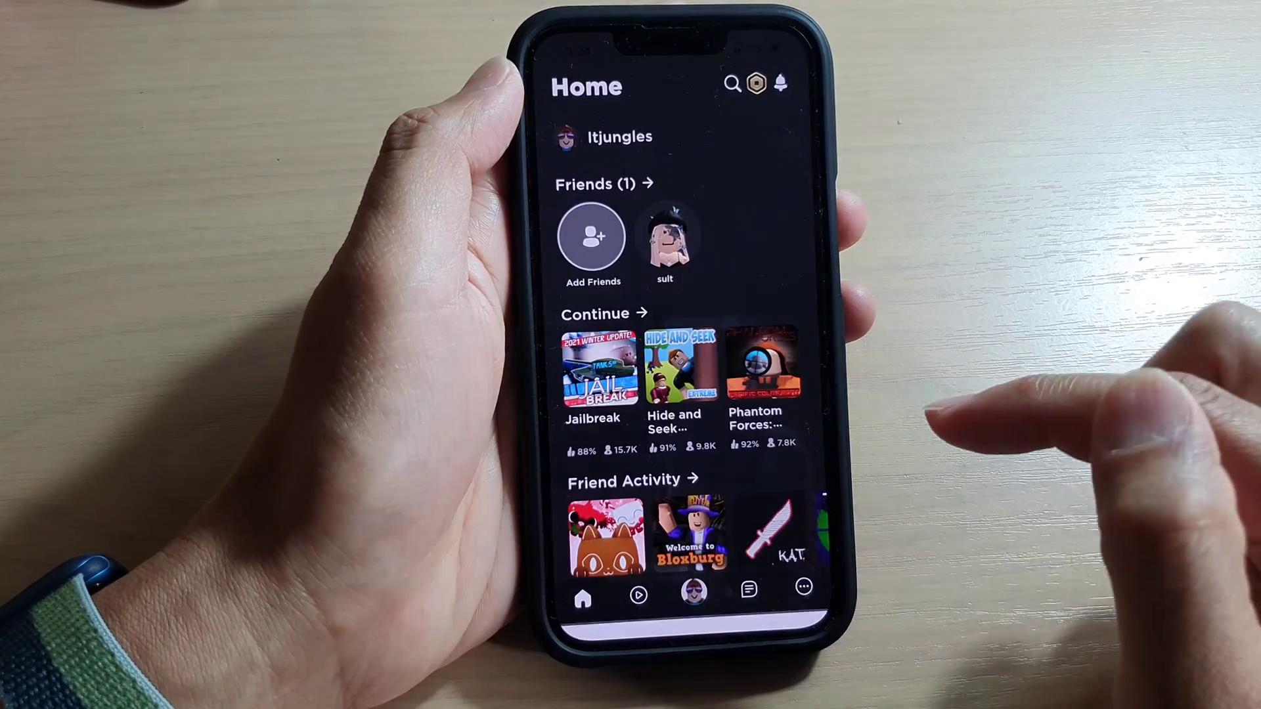
pyautogui.click(594, 593)
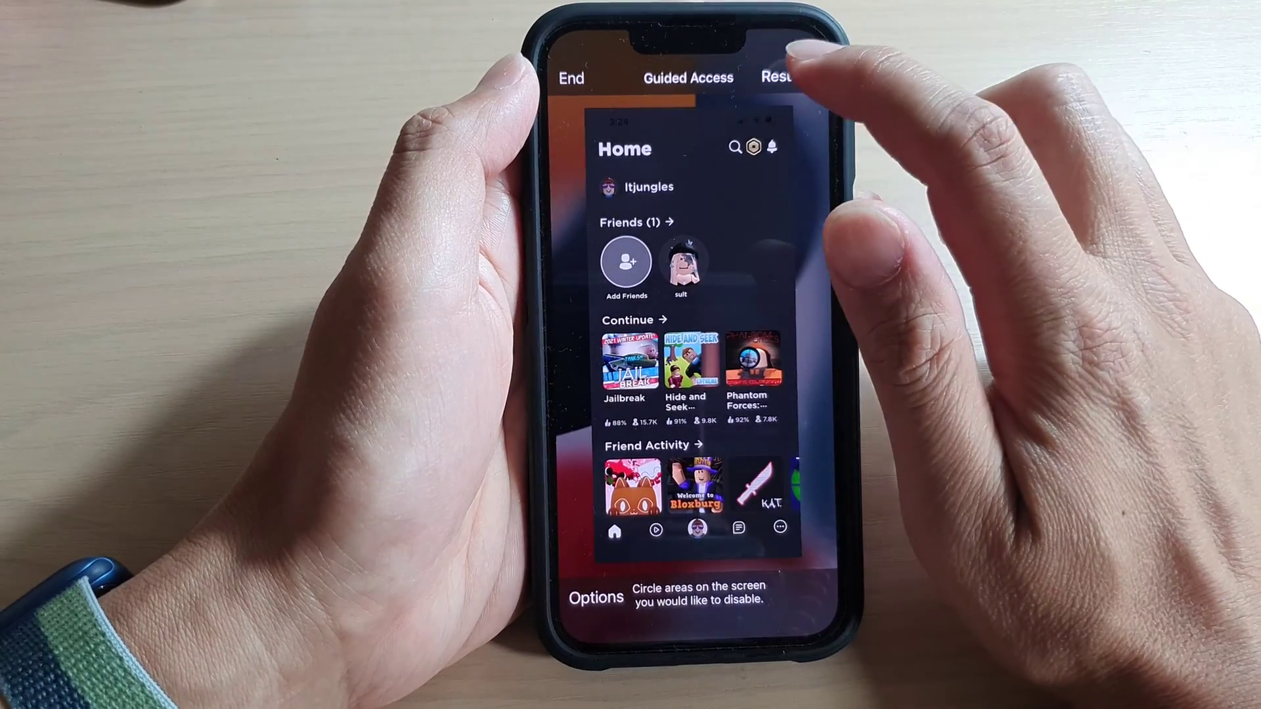
pyautogui.click(782, 76)
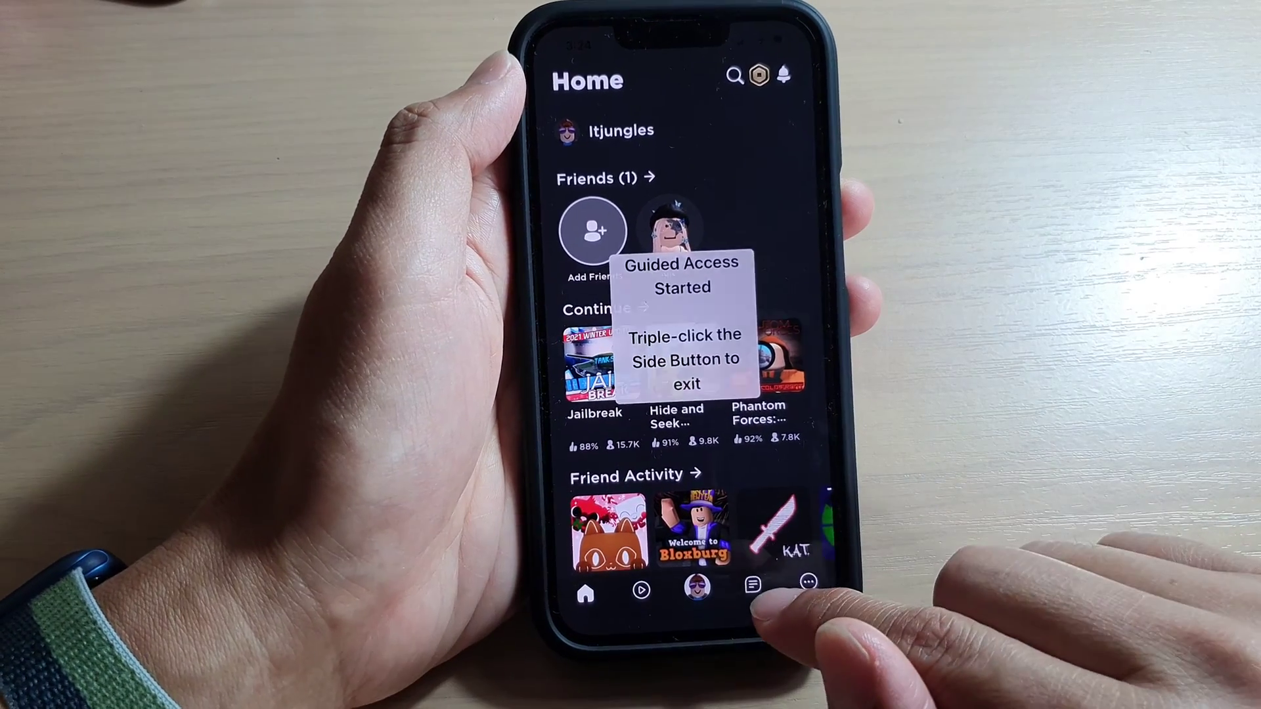
# Open the existing friend conversation from Roblox Chats, declining the push notifications prompt.
pyautogui.click(753, 587)
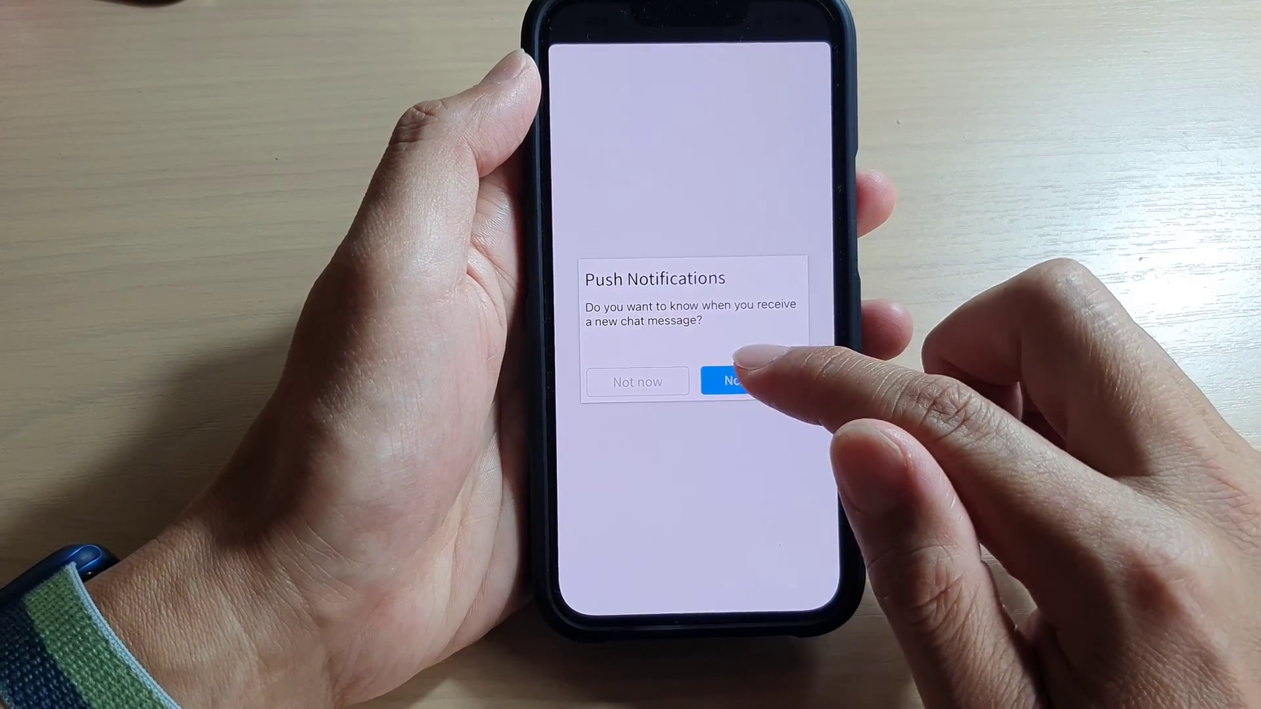
pyautogui.click(738, 379)
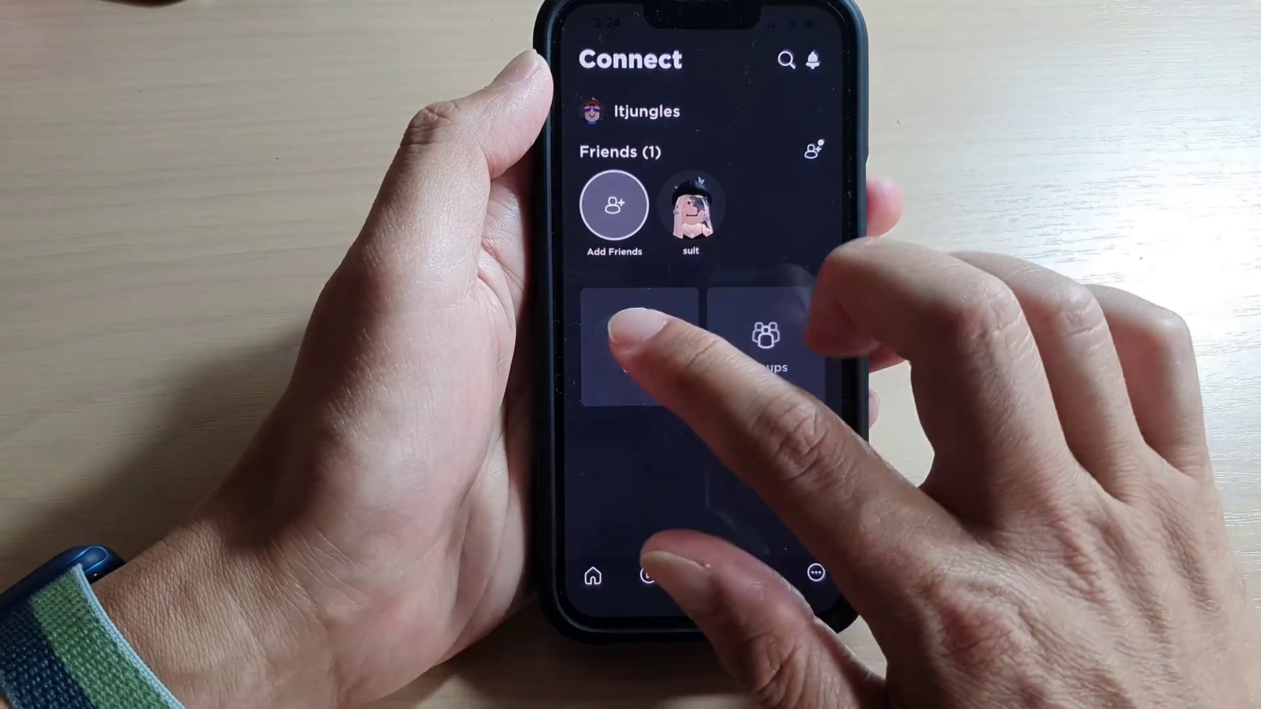
pyautogui.click(630, 329)
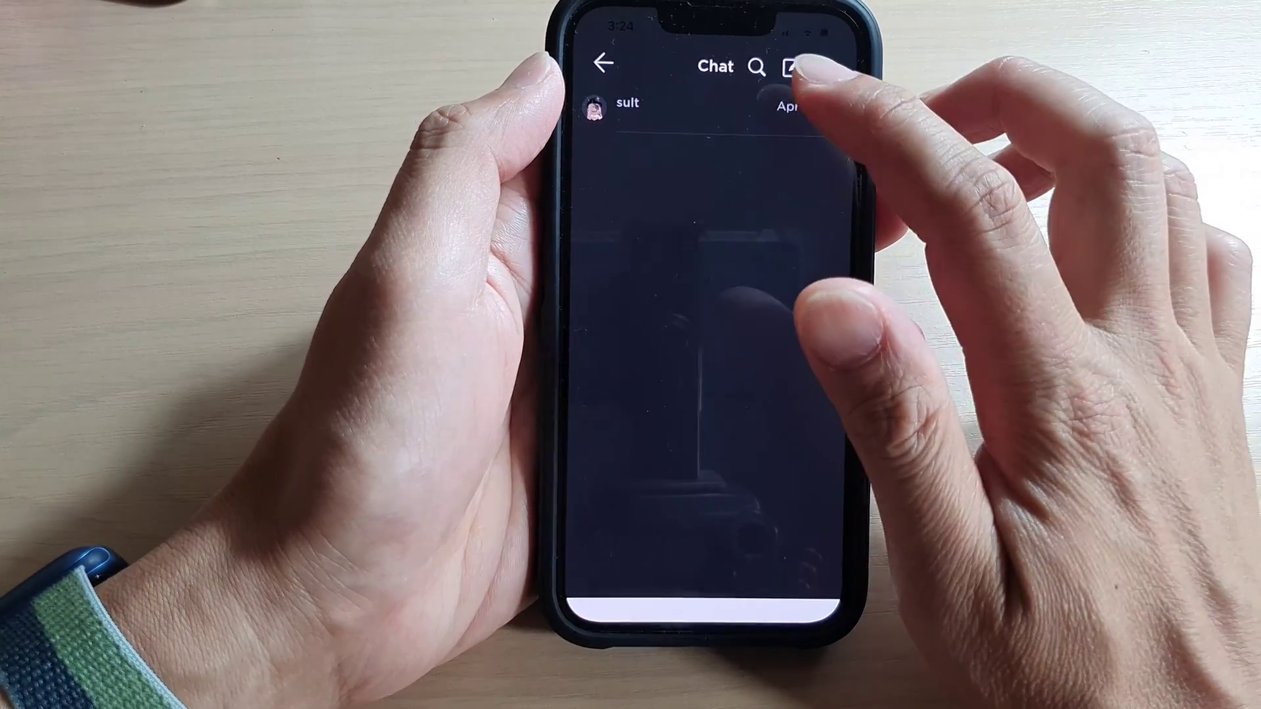
pyautogui.click(757, 66)
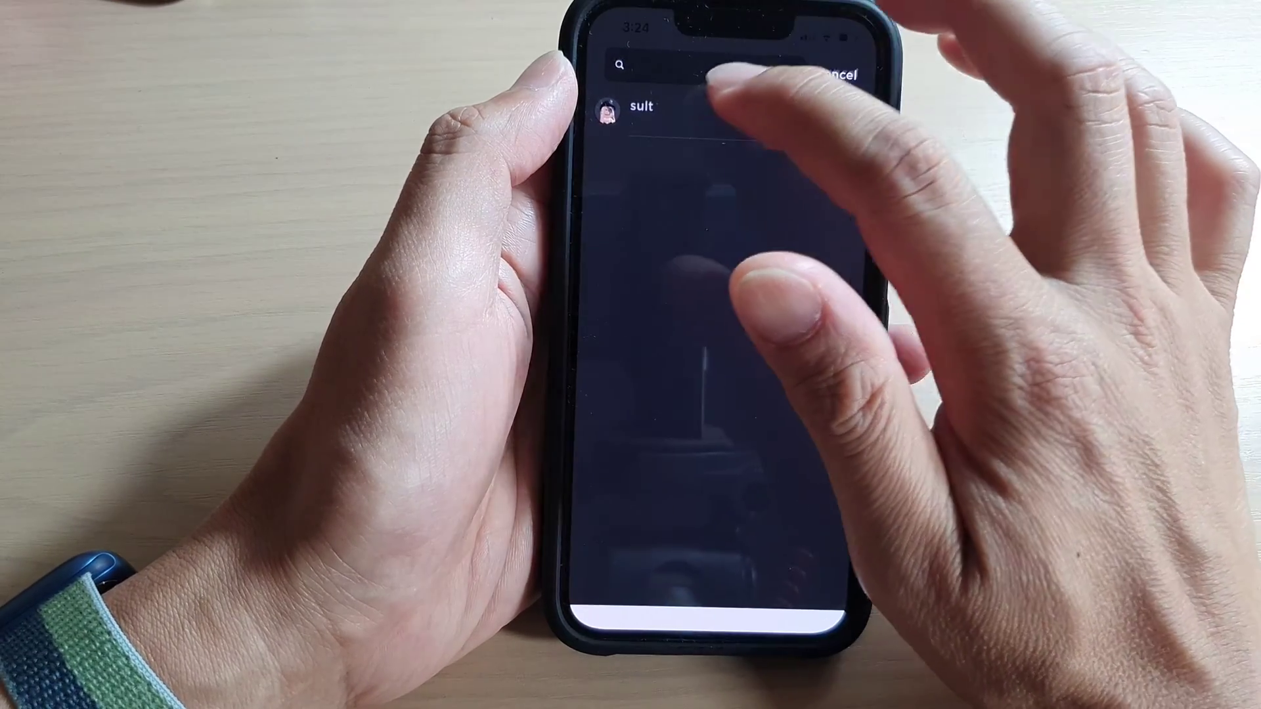
pyautogui.click(690, 108)
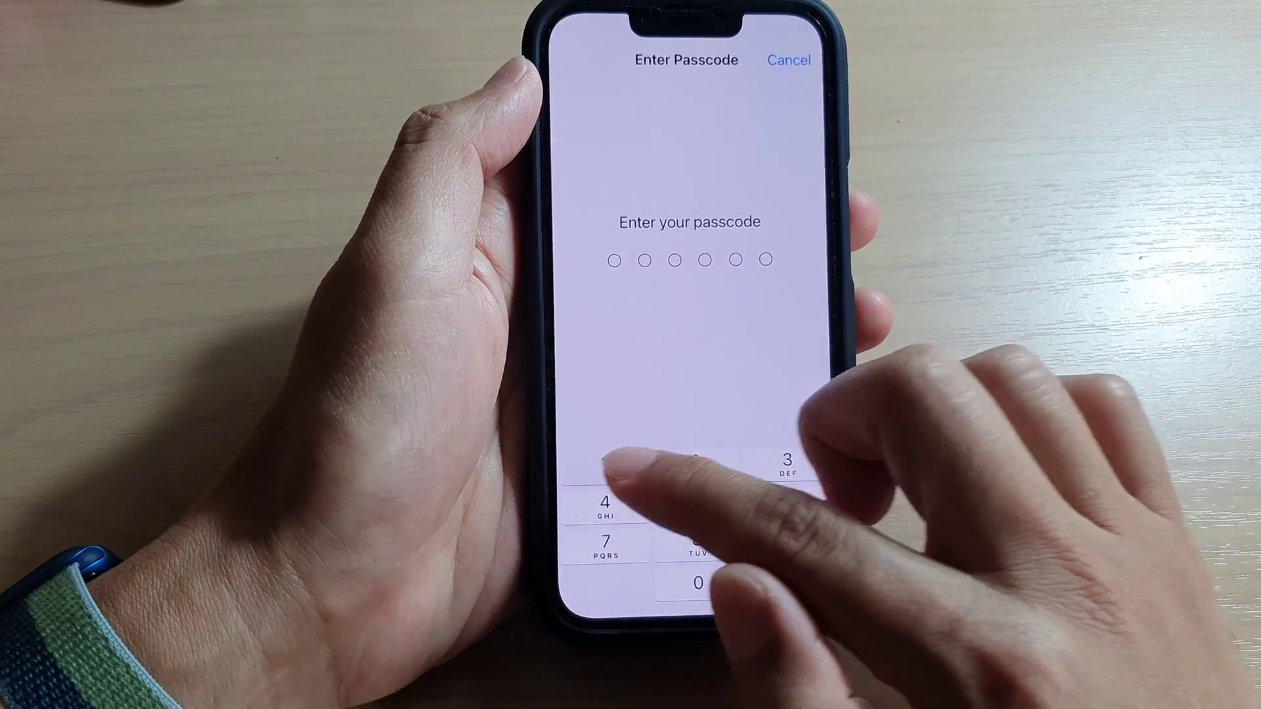
# Restart Guided Access with Keyboards allowed so the chat message box shows a keyboard.
pyautogui.click(693, 500)
pyautogui.click(692, 500)
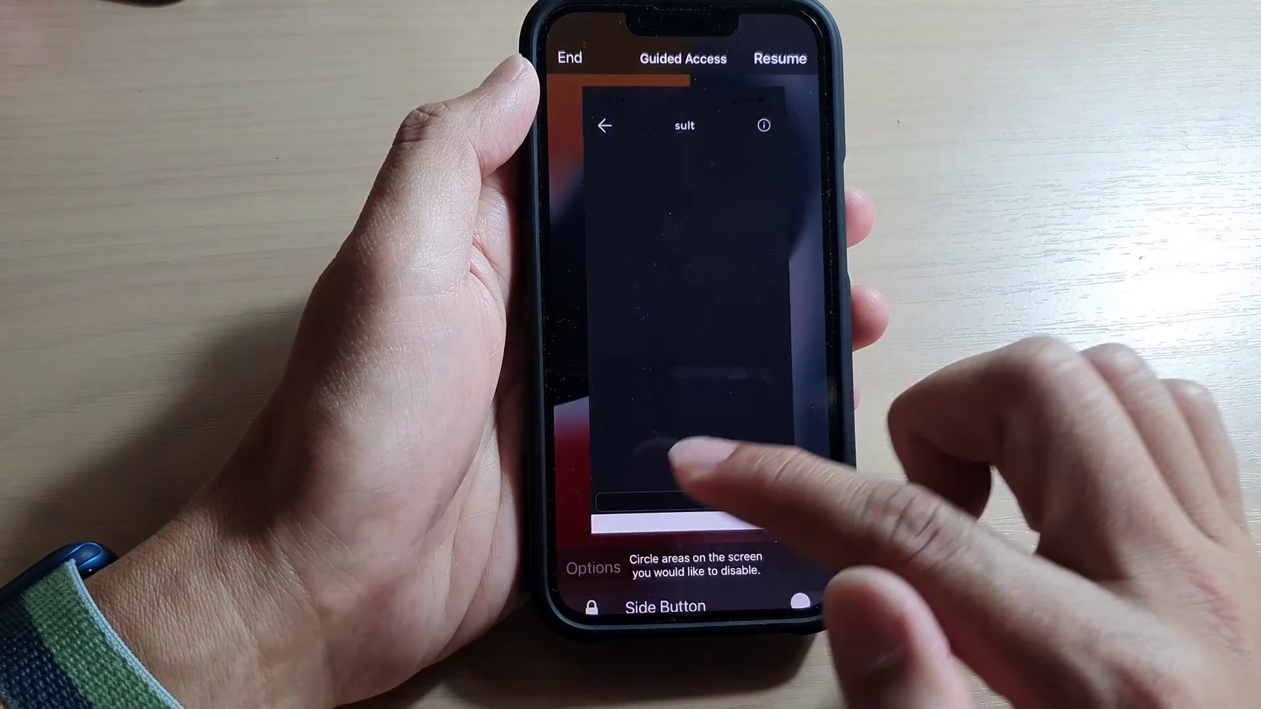
pyautogui.click(594, 569)
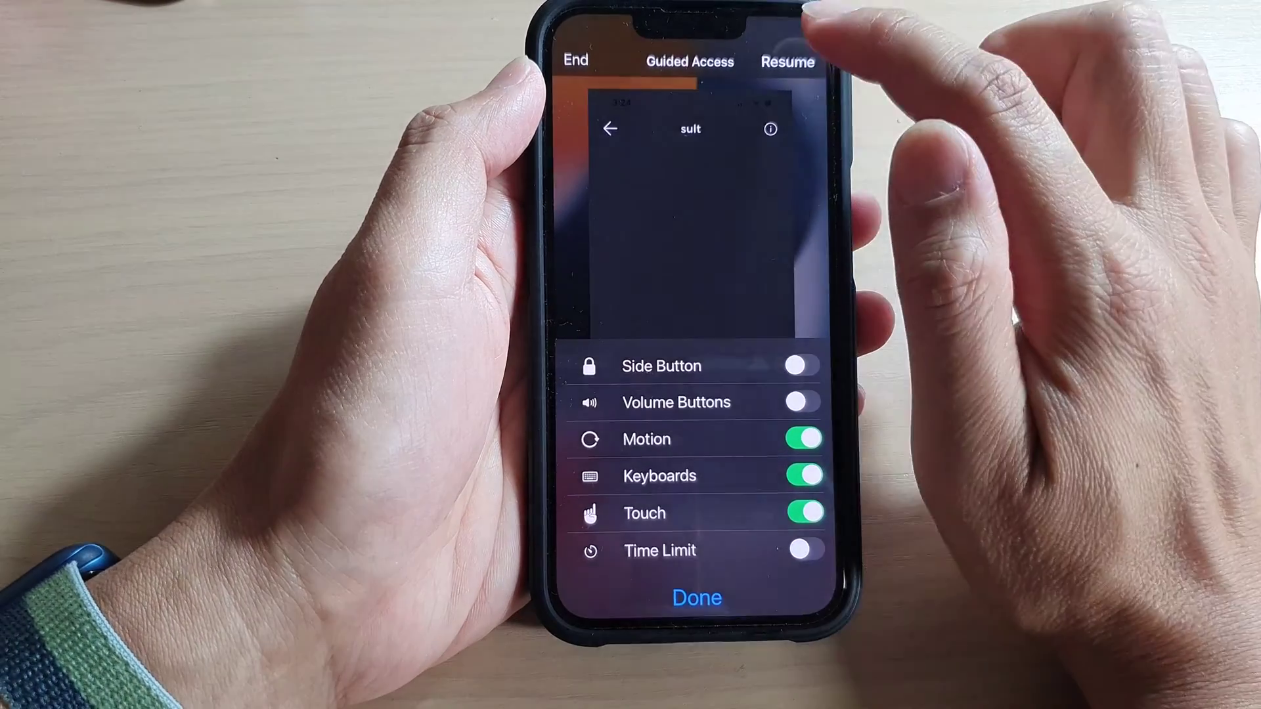
pyautogui.click(781, 60)
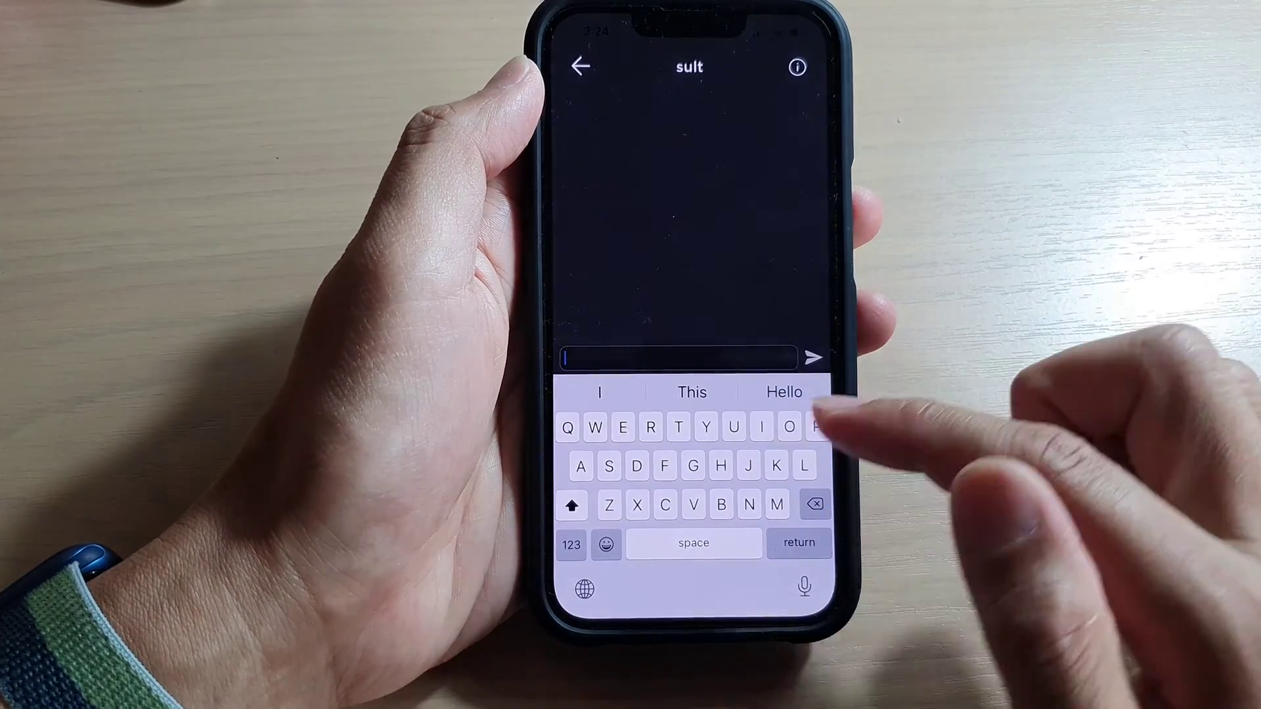
pyautogui.click(734, 333)
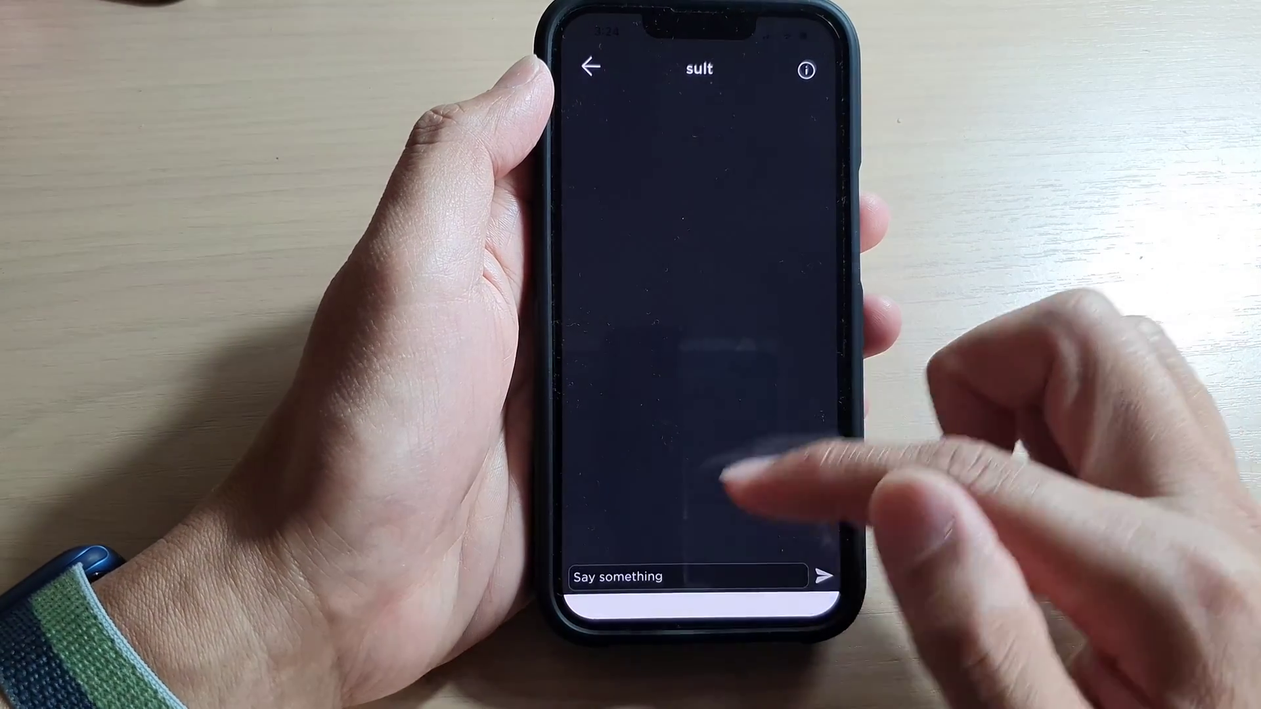